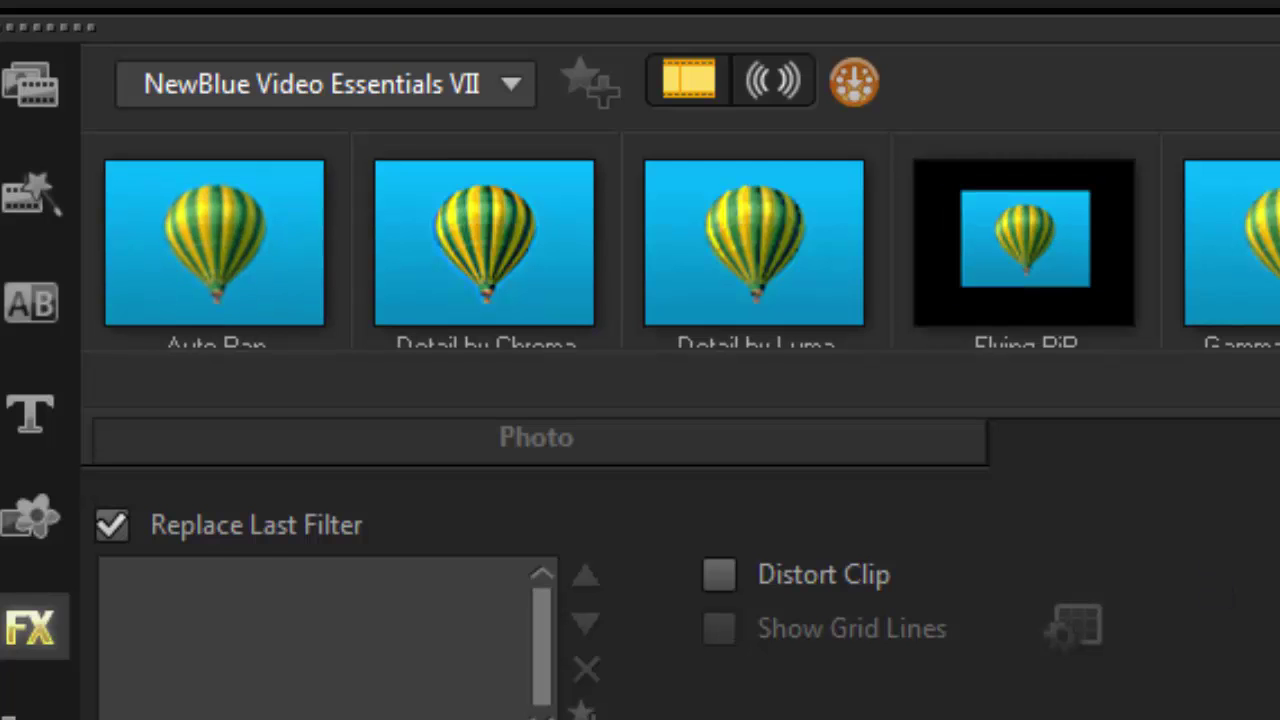
Step: Apply the NewBlue Auto Pan filter to the DSC_7435.jpg clip and open its customization settings
{"action": "left_click", "coordinate": [1270, 380]}
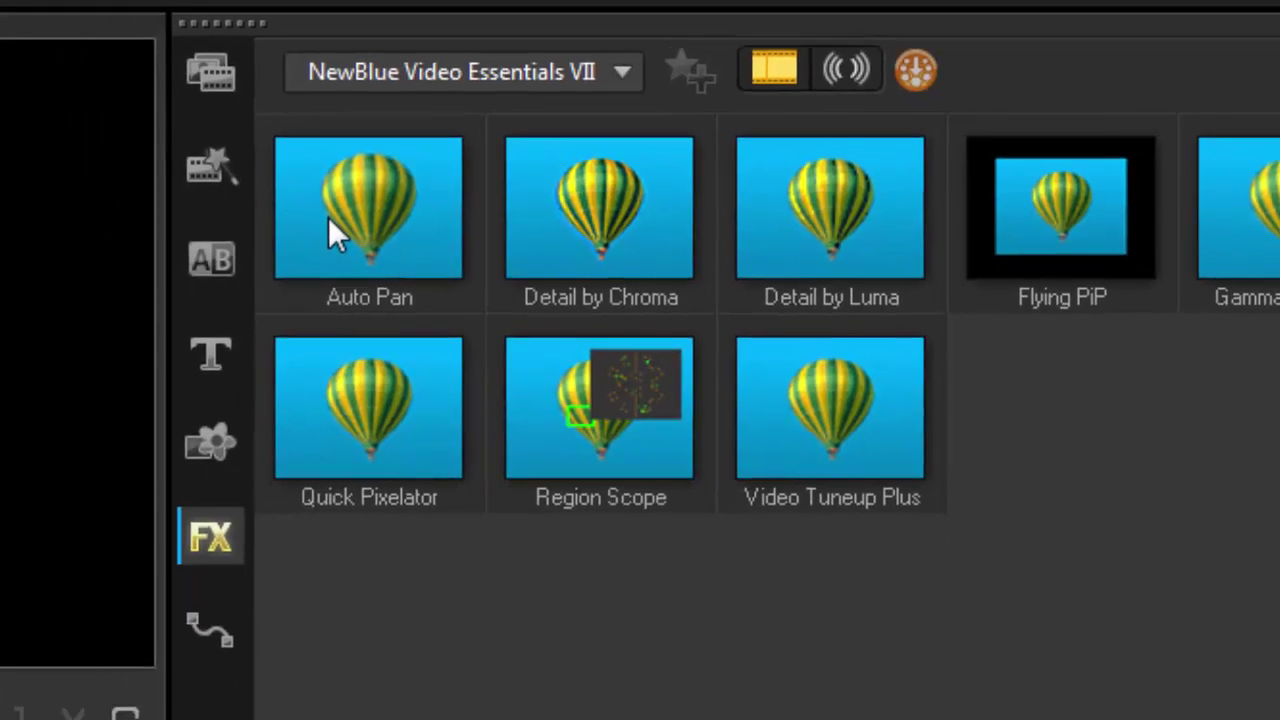
{"action": "left_click_drag", "start_coordinate": [167, 253], "coordinate": [366, 561]}
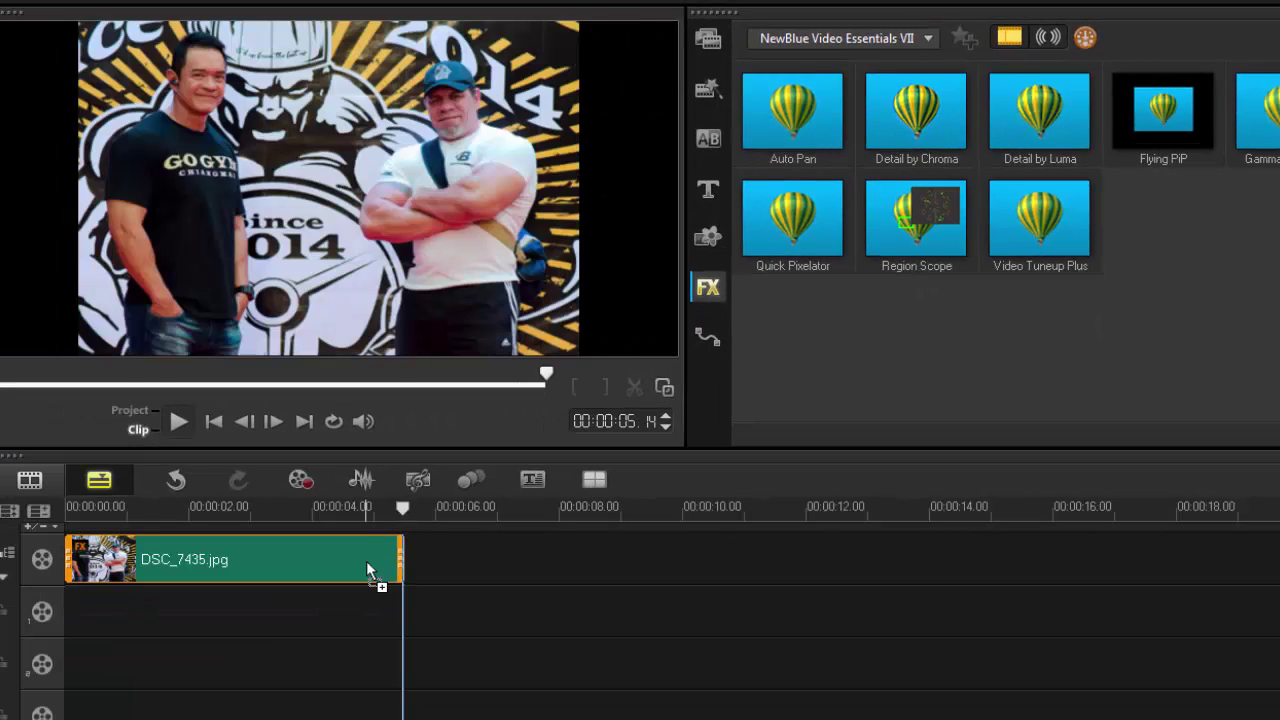
{"action": "double_click", "coordinate": [366, 561]}
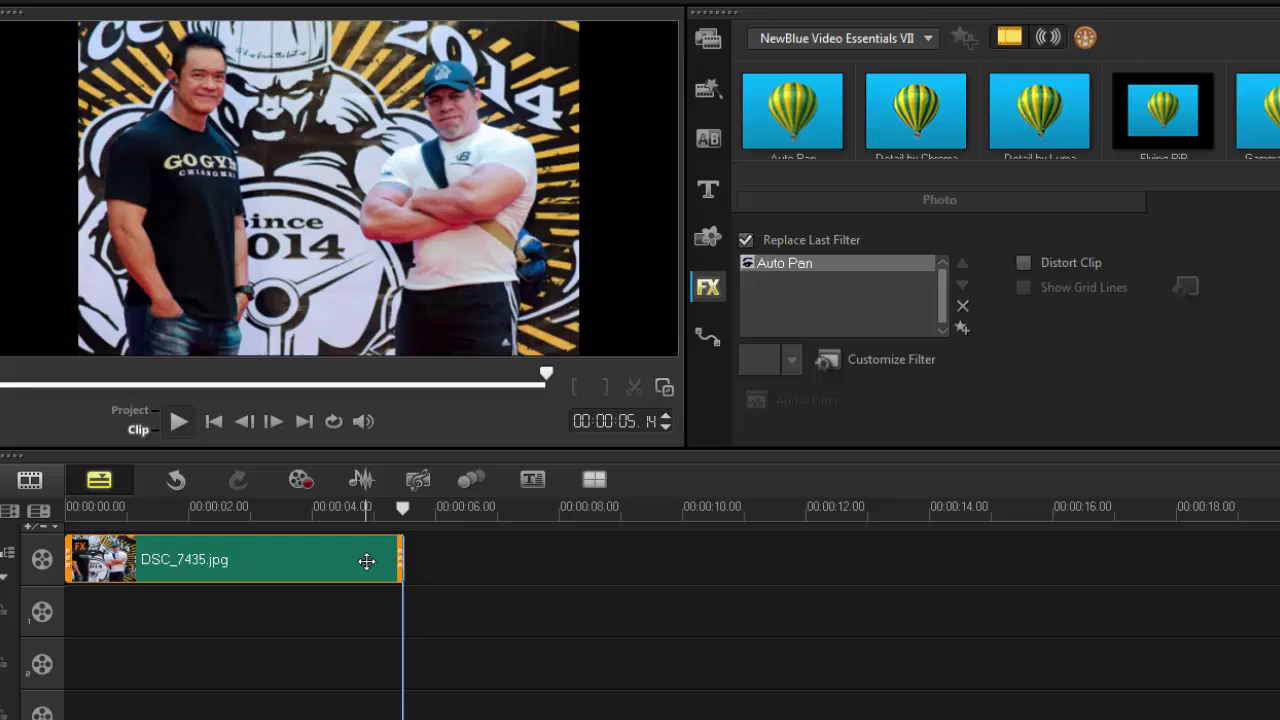
{"action": "left_click", "coordinate": [906, 364]}
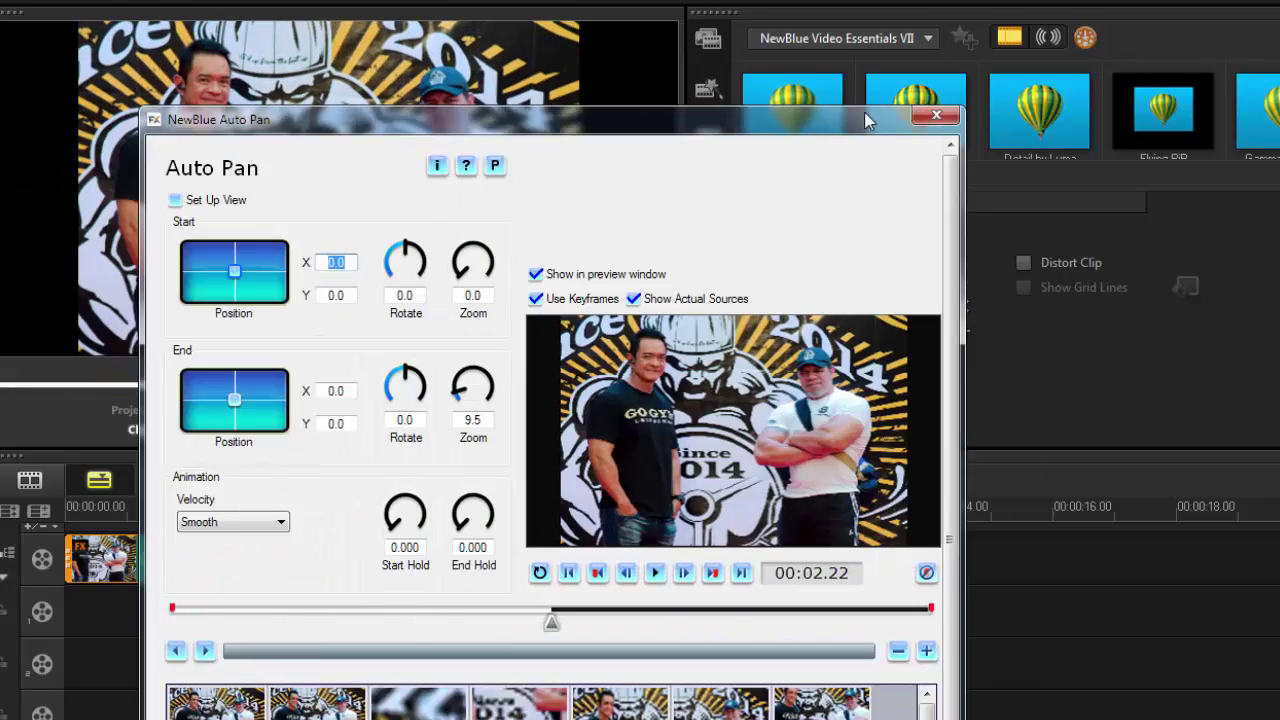
{"action": "left_click_drag", "start_coordinate": [866, 116], "coordinate": [1022, 0]}
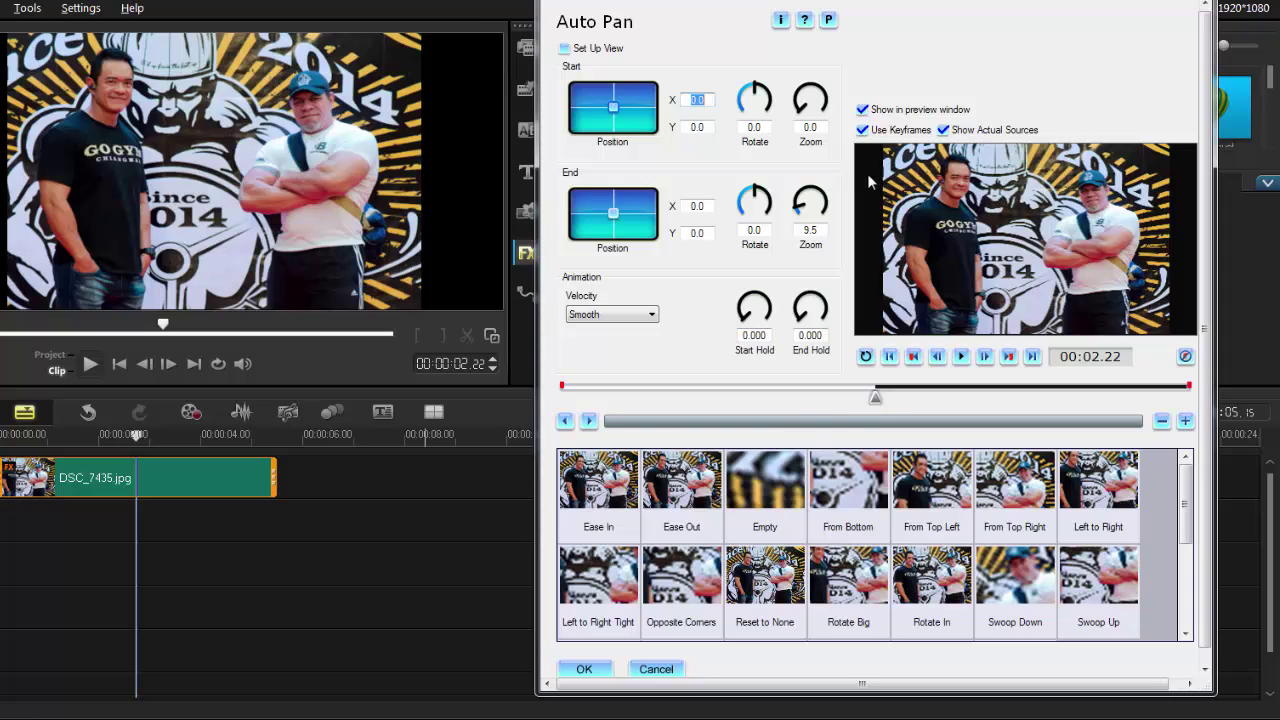
Step: Try keyframed panning with an end position of X 17.7, Y 1.5 at 00:02.22 and a start position of X -37.2, Y -16.3 at 00:01.22
{"action": "left_click", "coordinate": [863, 131]}
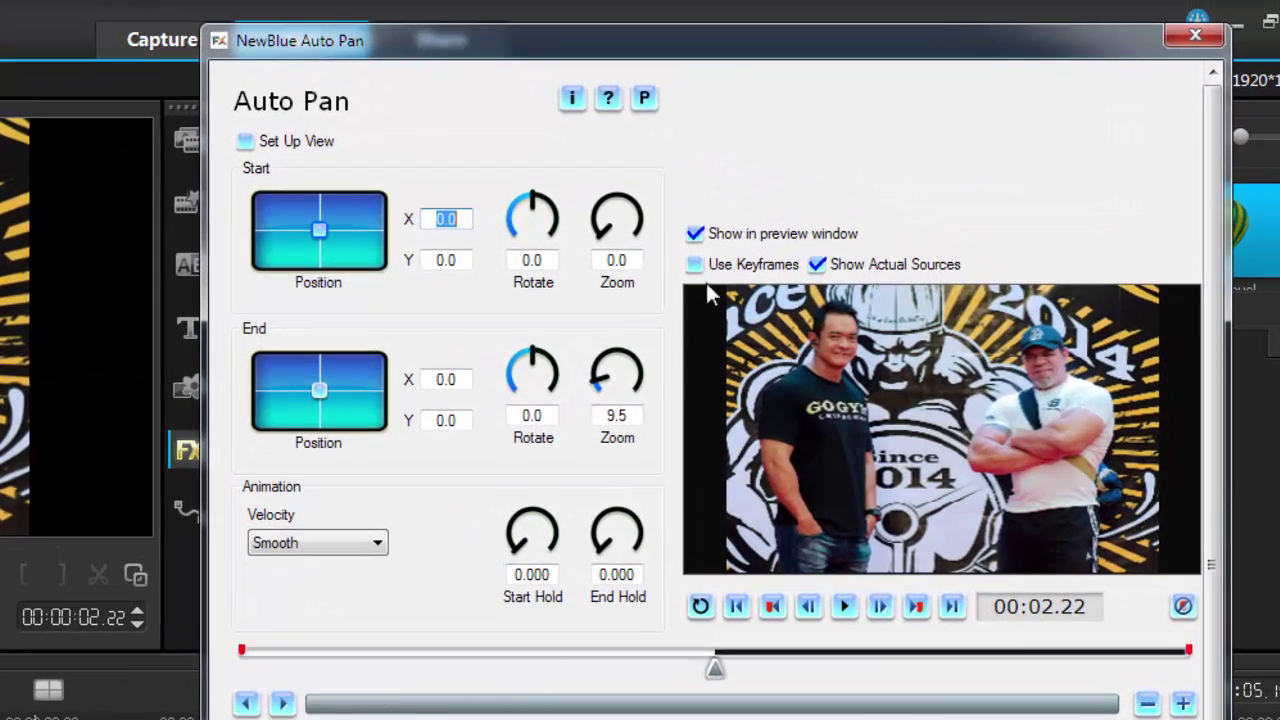
{"action": "left_click", "coordinate": [694, 264]}
{"action": "left_click_drag", "start_coordinate": [325, 393], "coordinate": [340, 394]}
{"action": "left_click_drag", "start_coordinate": [711, 670], "coordinate": [536, 671]}
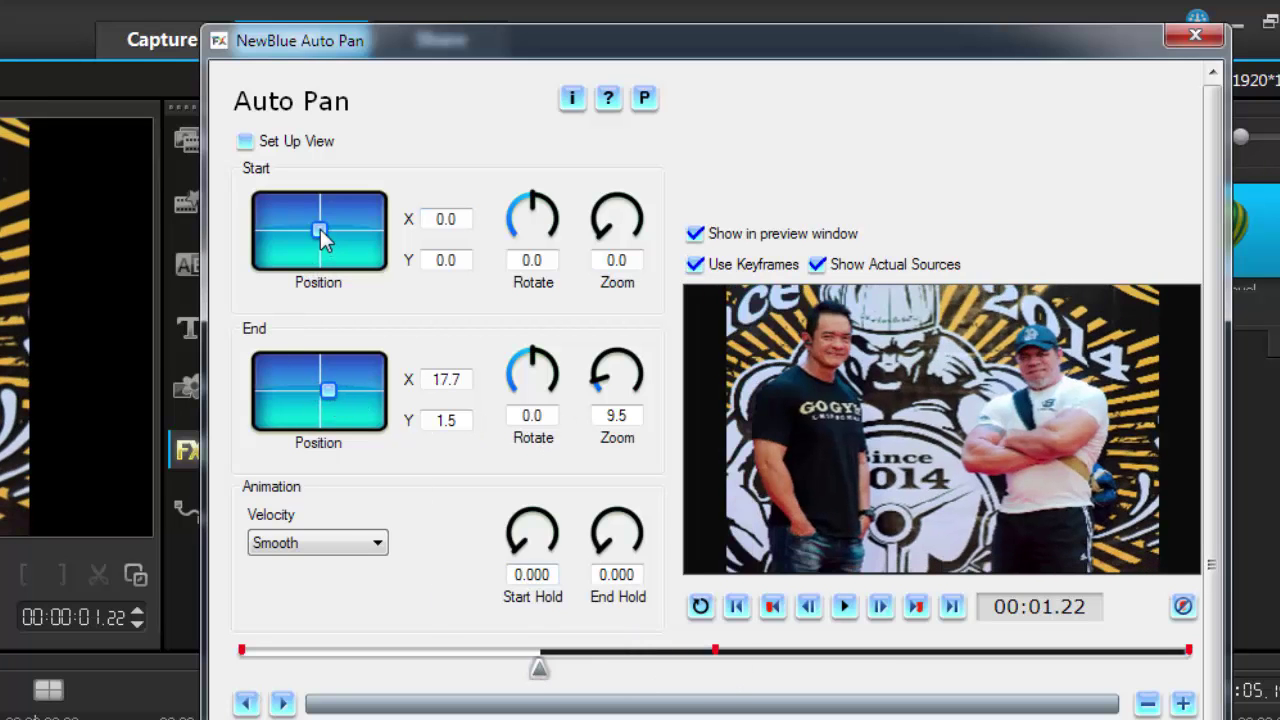
{"action": "left_click_drag", "start_coordinate": [320, 229], "coordinate": [298, 234]}
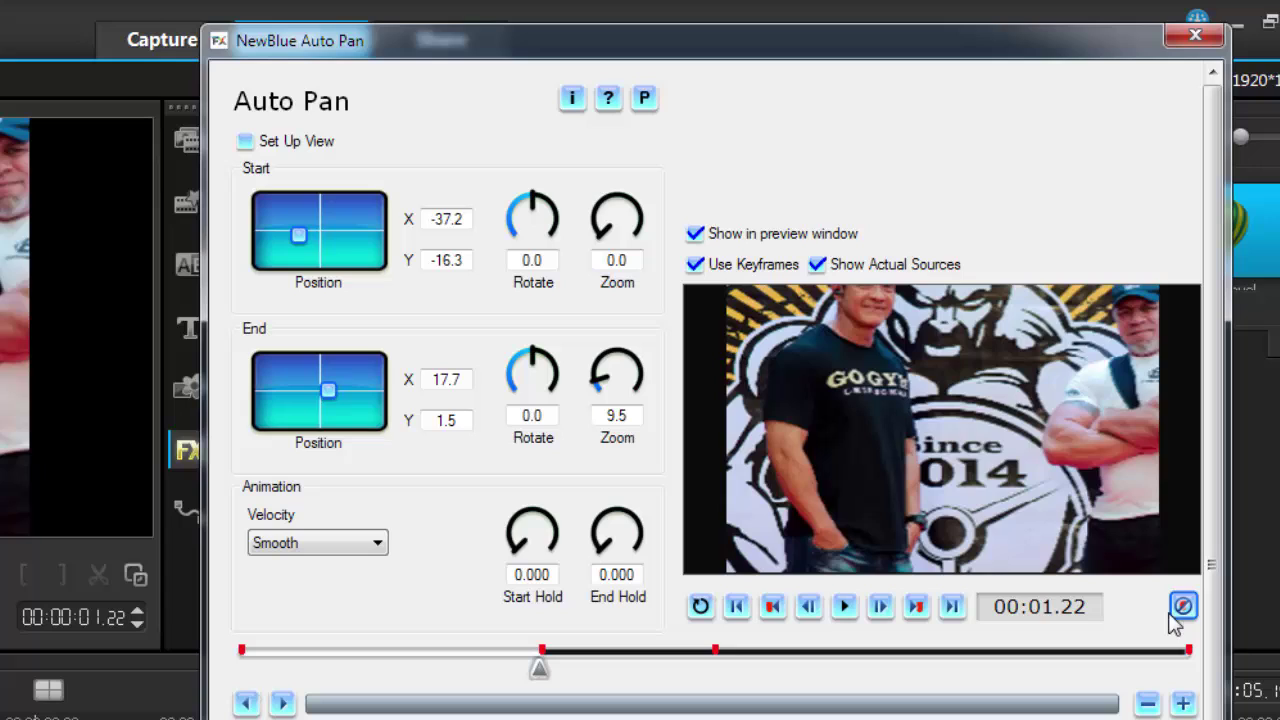
Step: Turn off Use Keyframes and remove the two intermediate keyframes
{"action": "left_click", "coordinate": [695, 264]}
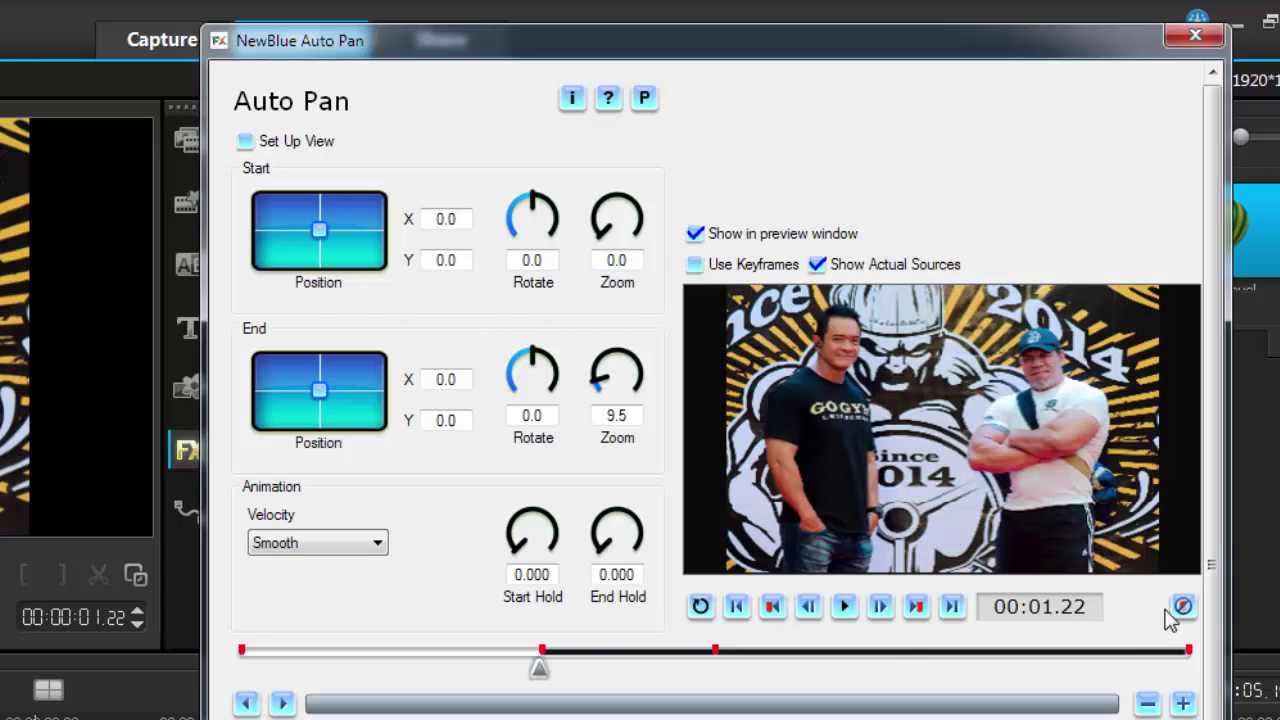
{"action": "left_click", "coordinate": [1182, 607]}
{"action": "left_click", "coordinate": [916, 606]}
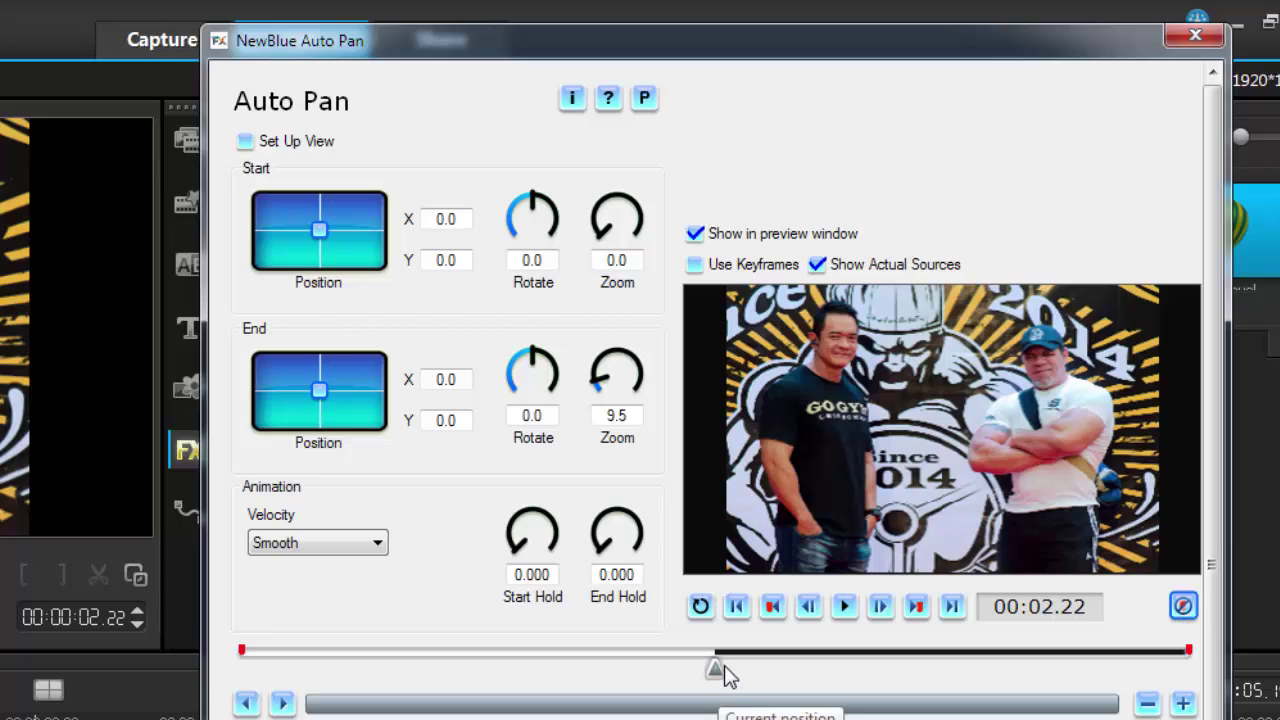
Step: Frame the pan from the man in black to the man in the cap, with start X -67.4, Y 58.1 and end X 53.5, Y 44.2
{"action": "left_click_drag", "start_coordinate": [714, 668], "coordinate": [246, 668]}
{"action": "left_click", "coordinate": [246, 701]}
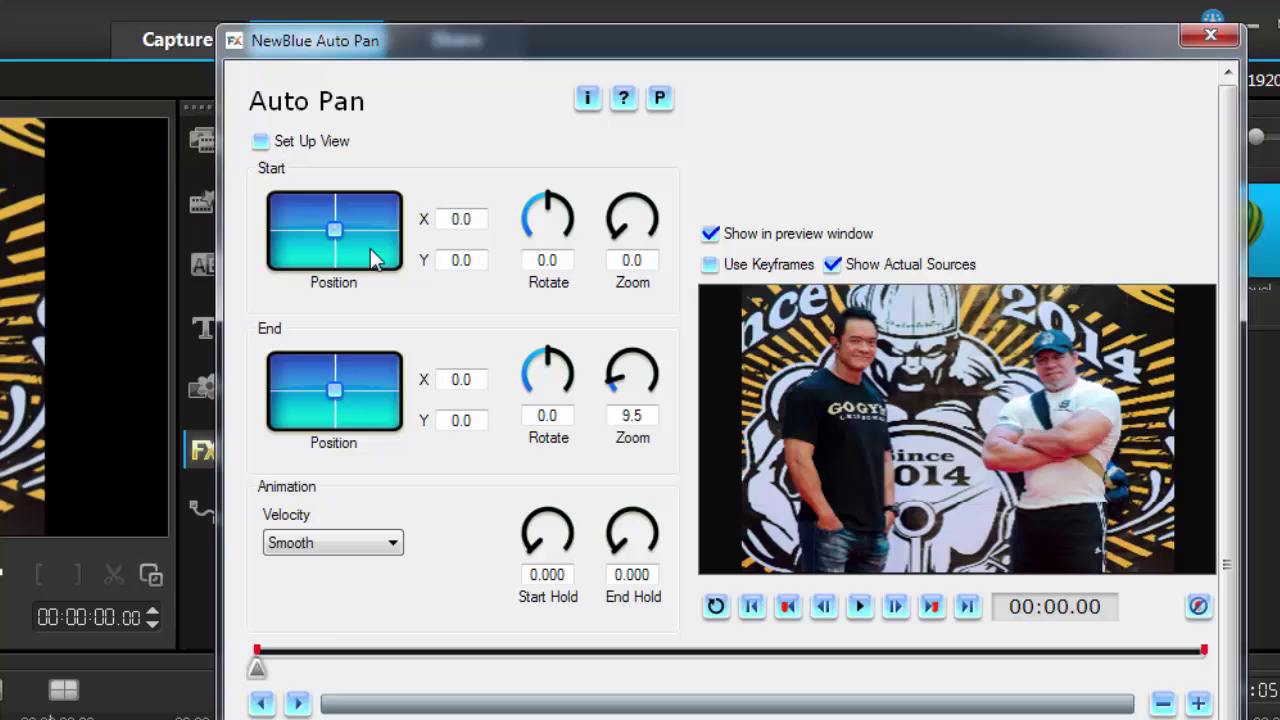
{"action": "left_click_drag", "start_coordinate": [335, 231], "coordinate": [298, 216]}
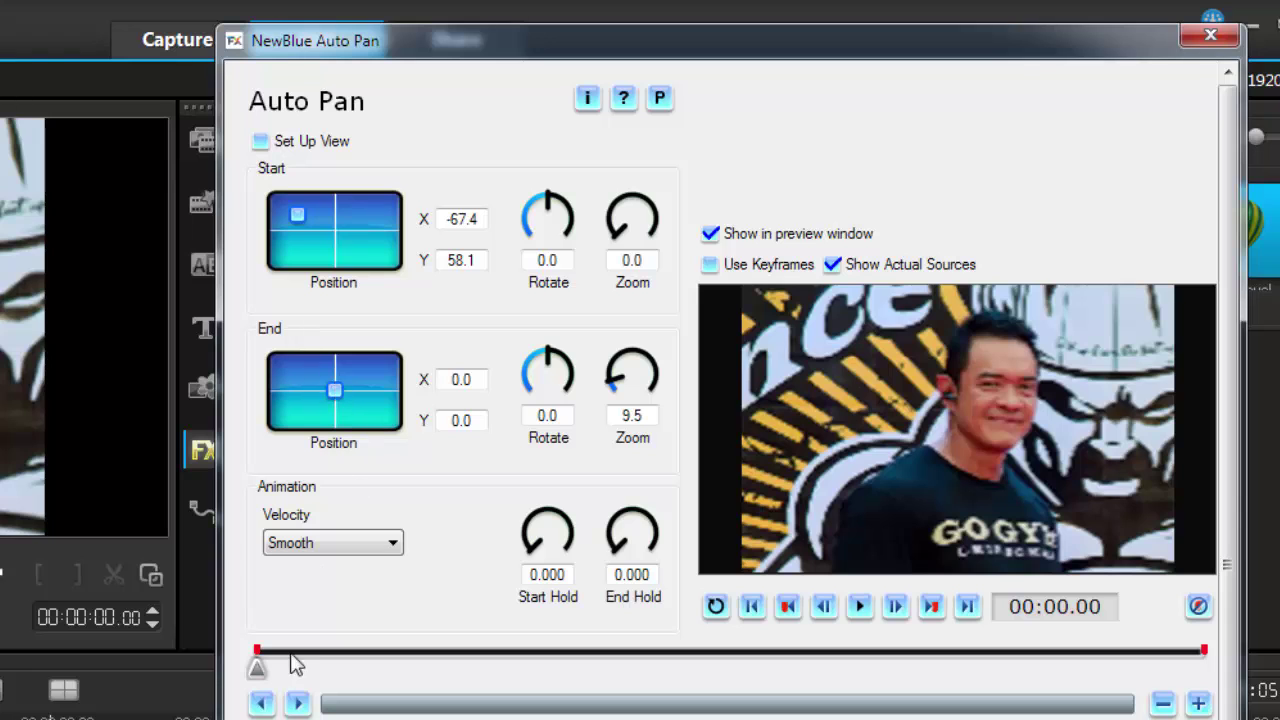
{"action": "left_click_drag", "start_coordinate": [257, 668], "coordinate": [1204, 667]}
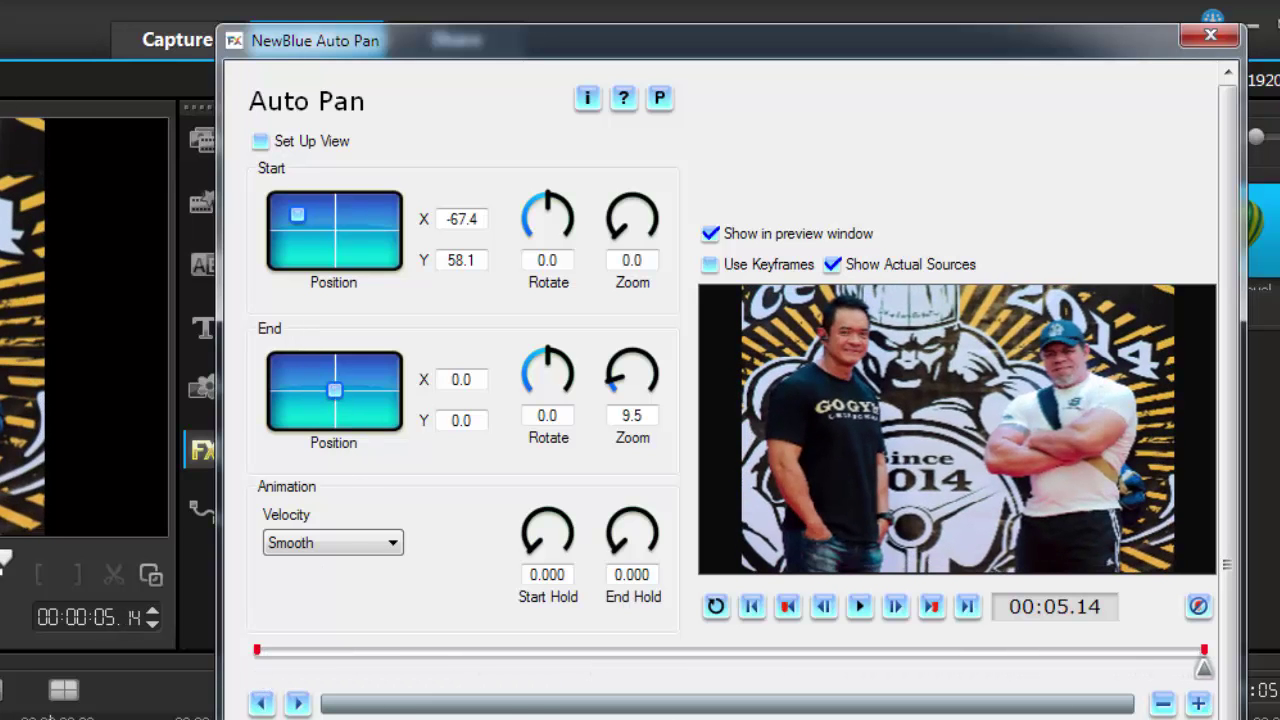
{"action": "left_click_drag", "start_coordinate": [342, 392], "coordinate": [369, 388]}
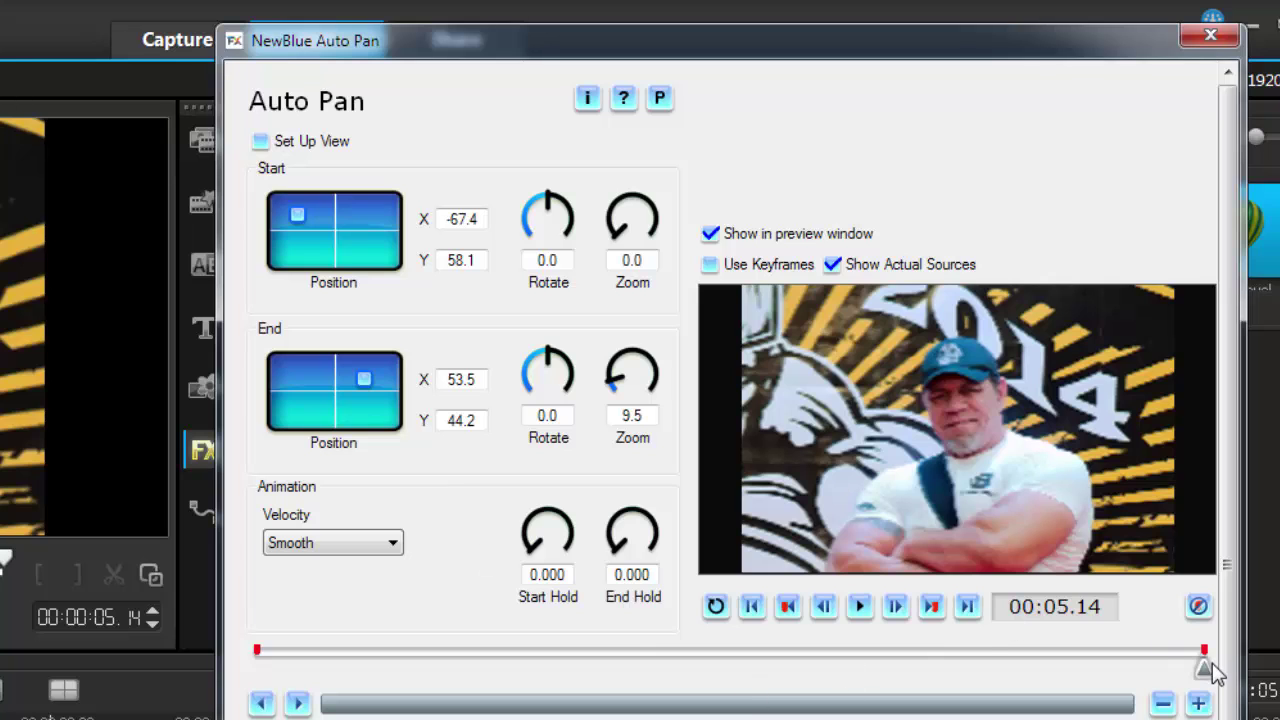
{"action": "left_click_drag", "start_coordinate": [1204, 668], "coordinate": [257, 695]}
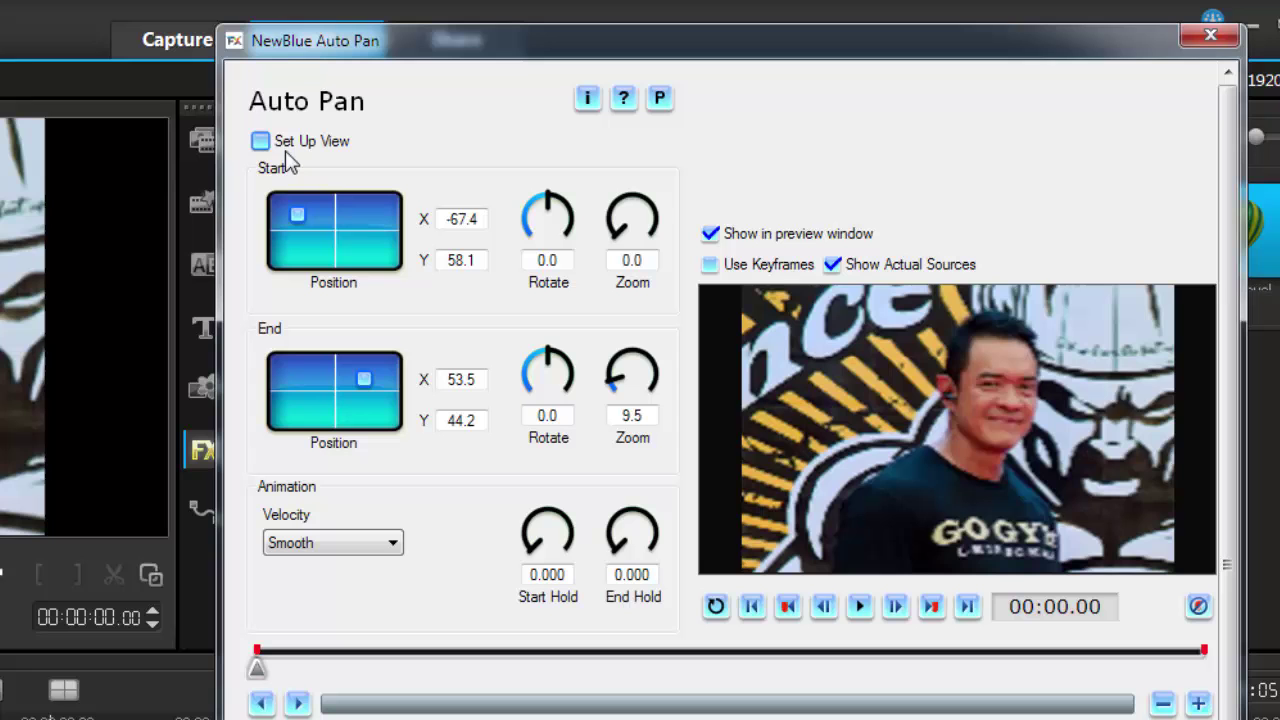
Step: Examine the start and end frames of the pan in Set Up View, and return to the normal preview
{"action": "left_click", "coordinate": [261, 141]}
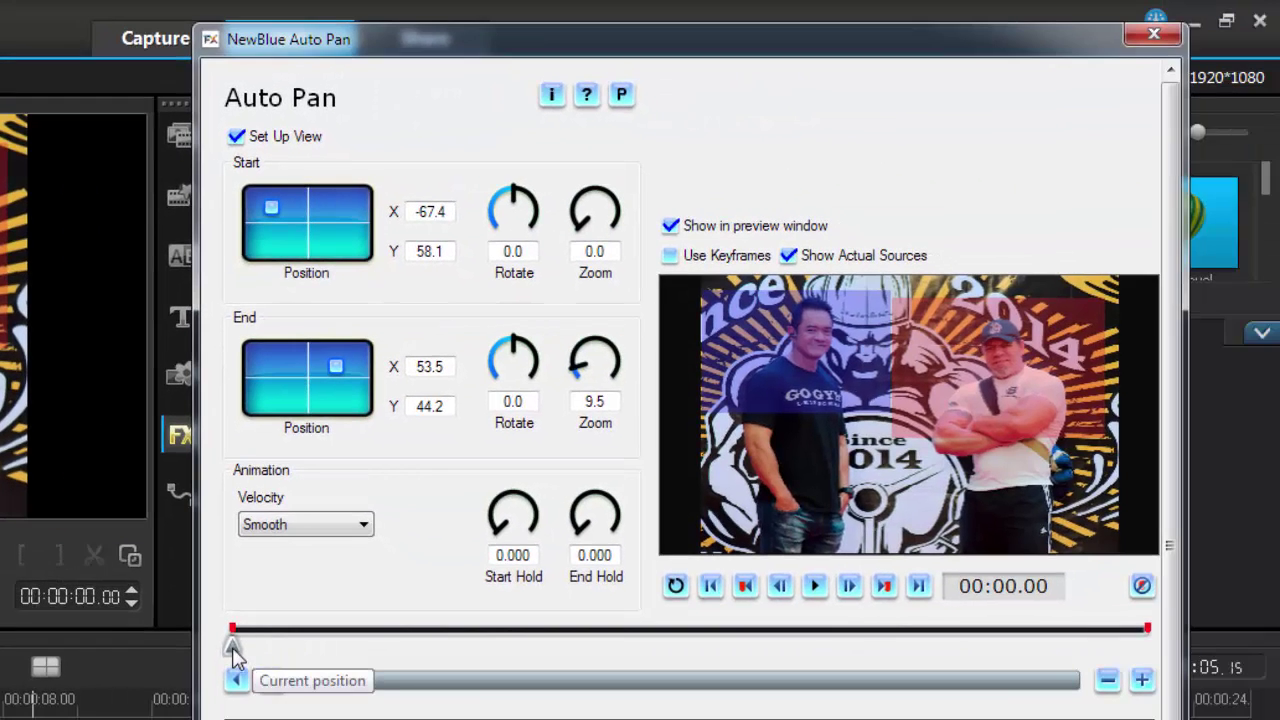
{"action": "left_click_drag", "start_coordinate": [232, 650], "coordinate": [222, 700]}
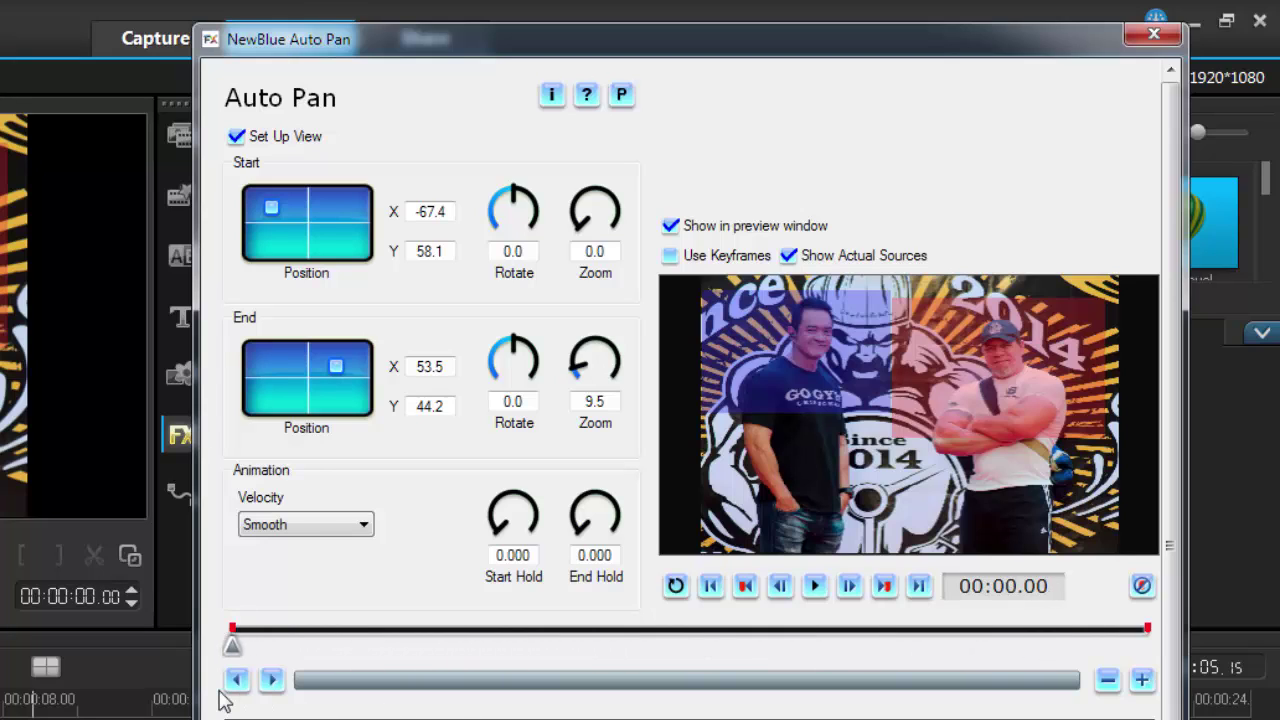
{"action": "left_click", "coordinate": [237, 136]}
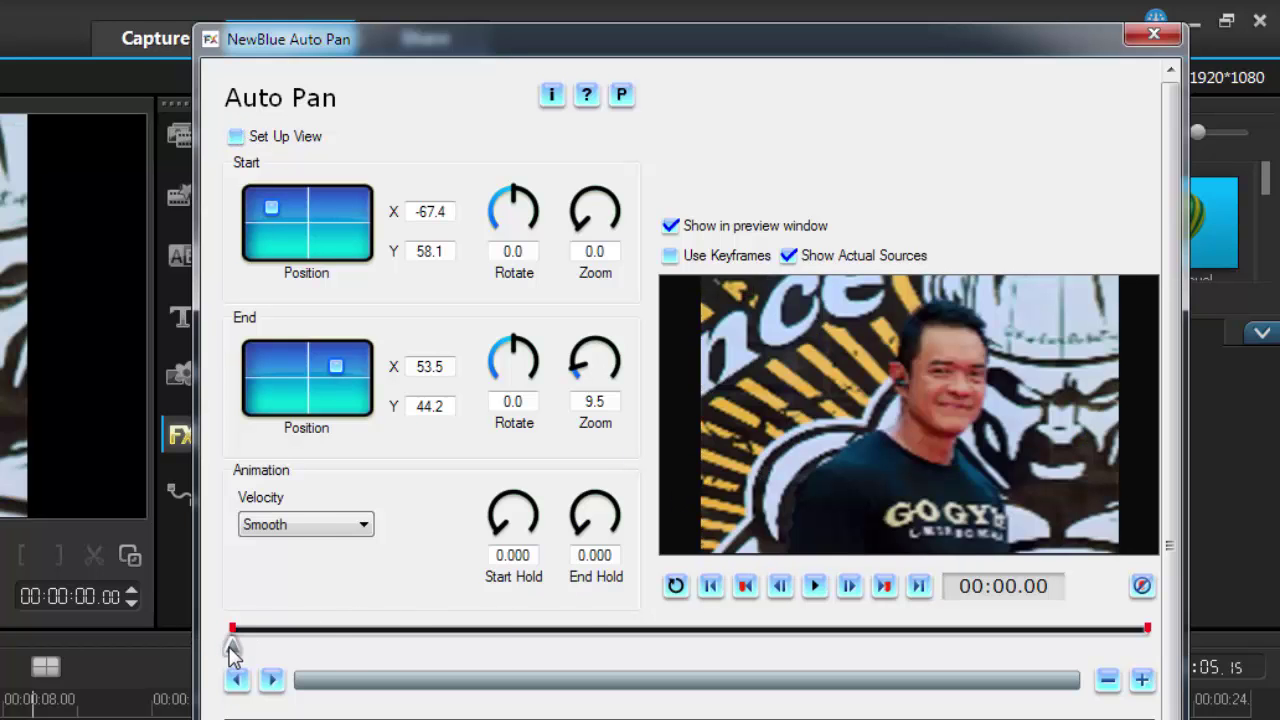
{"action": "left_click_drag", "start_coordinate": [232, 648], "coordinate": [172, 716]}
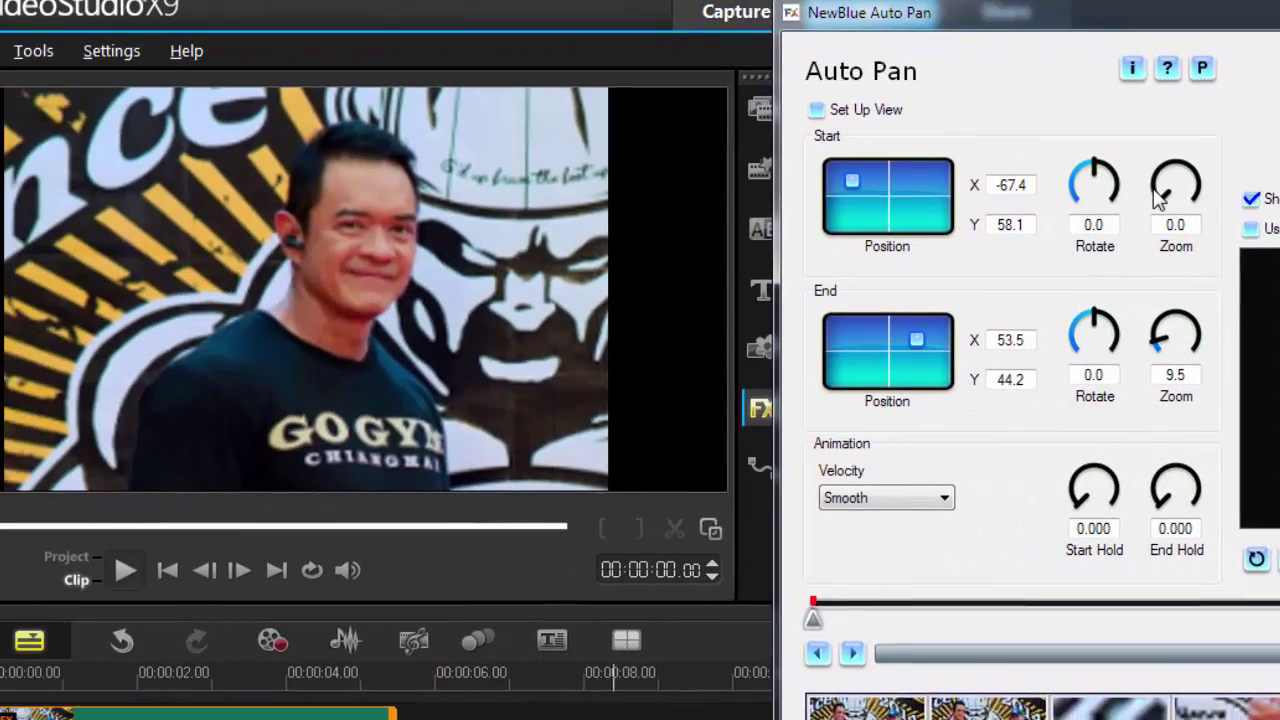
Step: Set the start zoom to 13.3 and the end zoom to 61.9, and preview the move
{"action": "left_click_drag", "start_coordinate": [575, 223], "coordinate": [572, 217]}
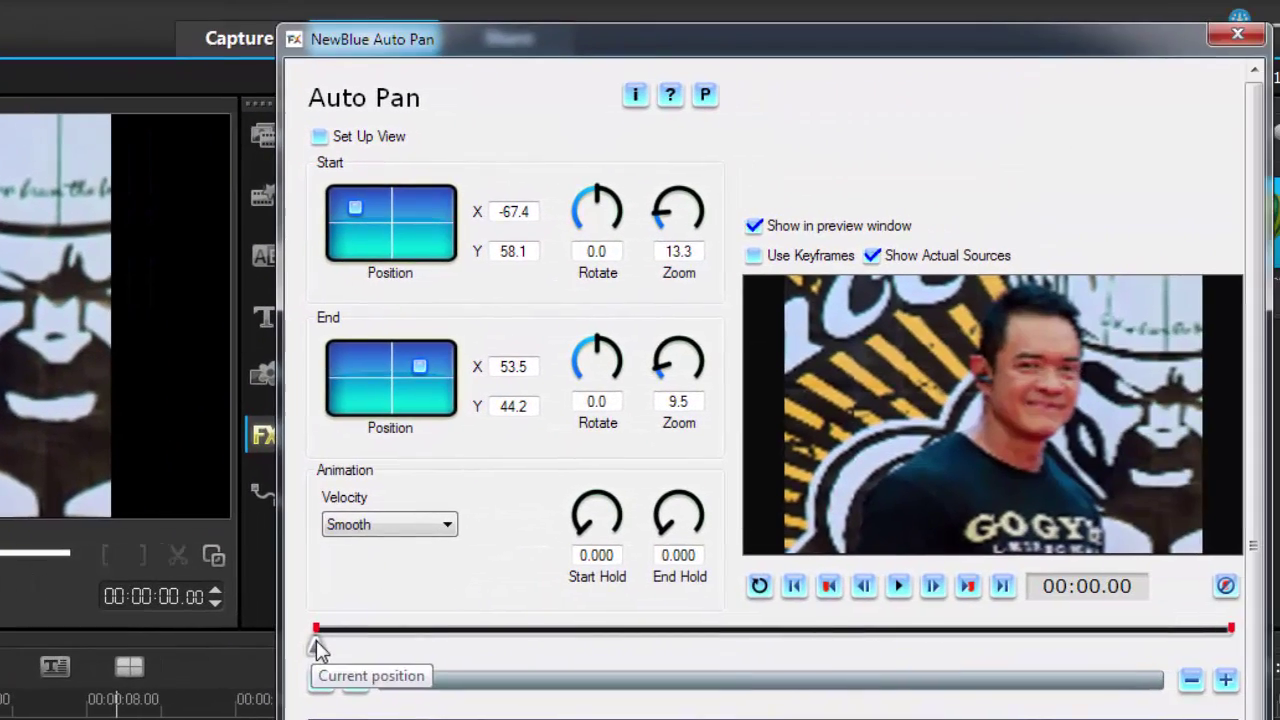
{"action": "left_click_drag", "start_coordinate": [877, 615], "coordinate": [1113, 615]}
{"action": "left_click_drag", "start_coordinate": [616, 657], "coordinate": [1238, 716]}
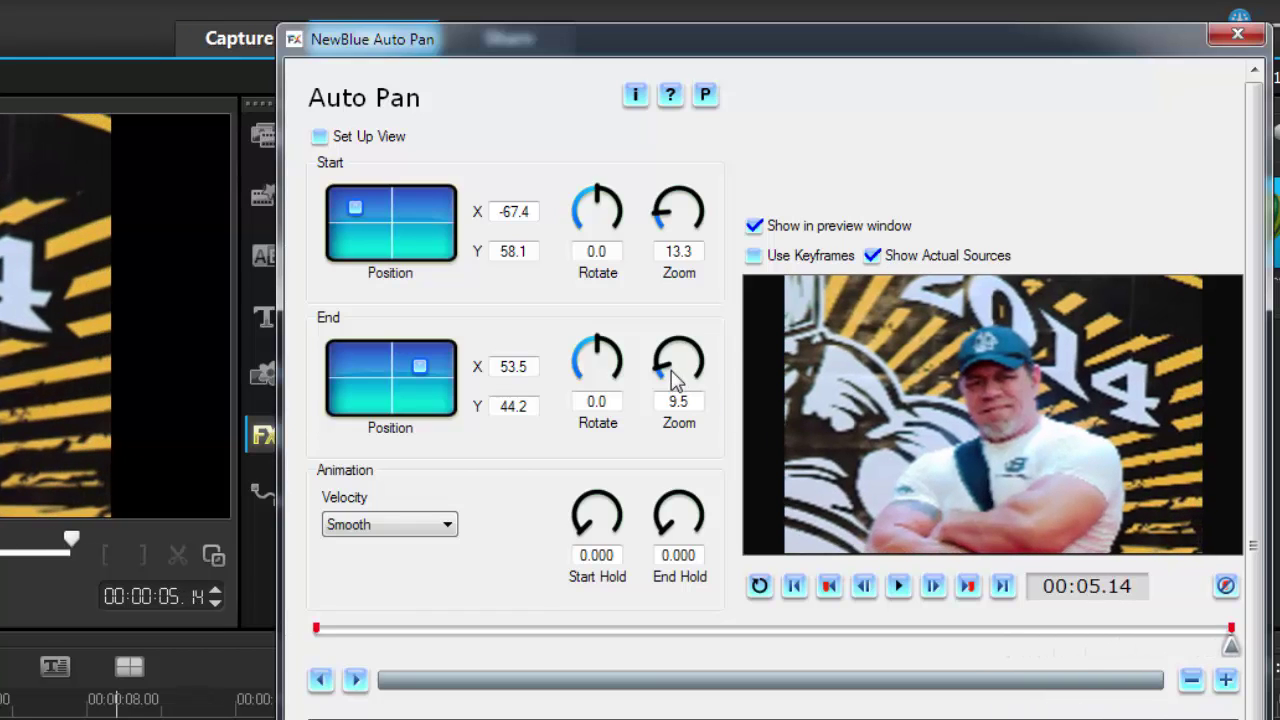
{"action": "left_click_drag", "start_coordinate": [674, 371], "coordinate": [696, 352]}
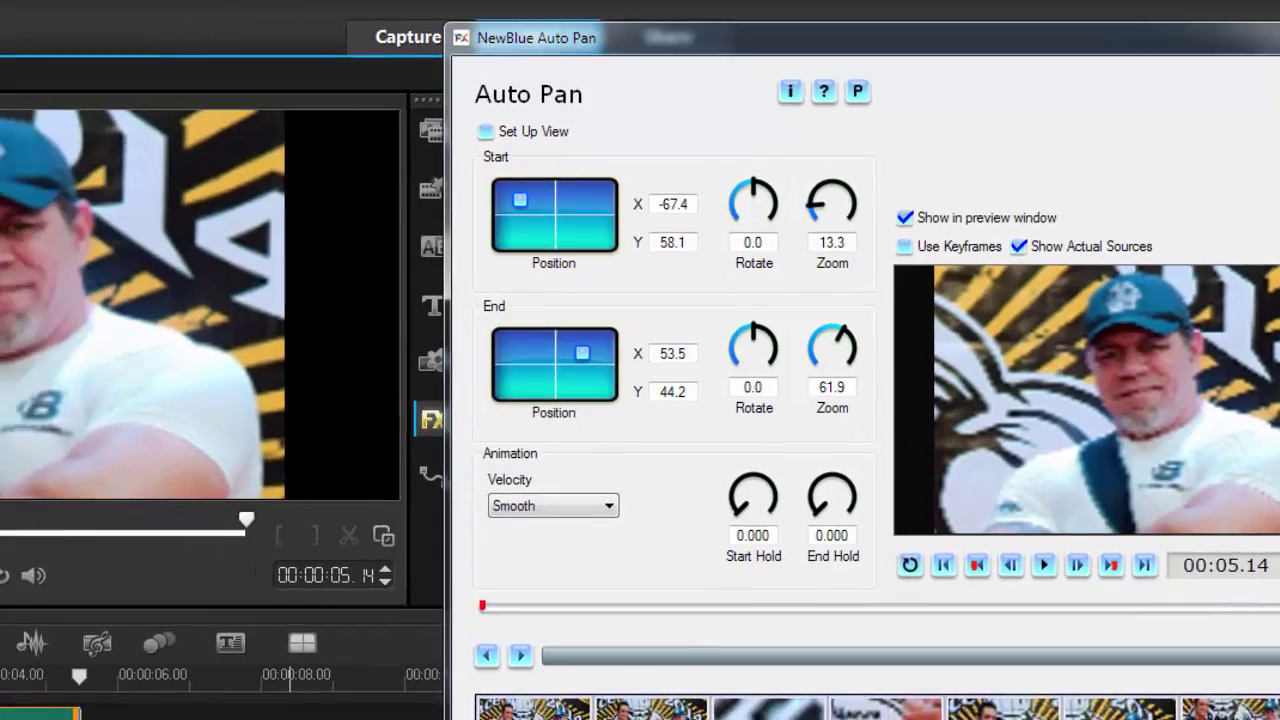
{"action": "left_click_drag", "start_coordinate": [1228, 649], "coordinate": [819, 665]}
{"action": "left_click_drag", "start_coordinate": [1191, 606], "coordinate": [927, 617]}
{"action": "left_click_drag", "start_coordinate": [1008, 615], "coordinate": [786, 614]}
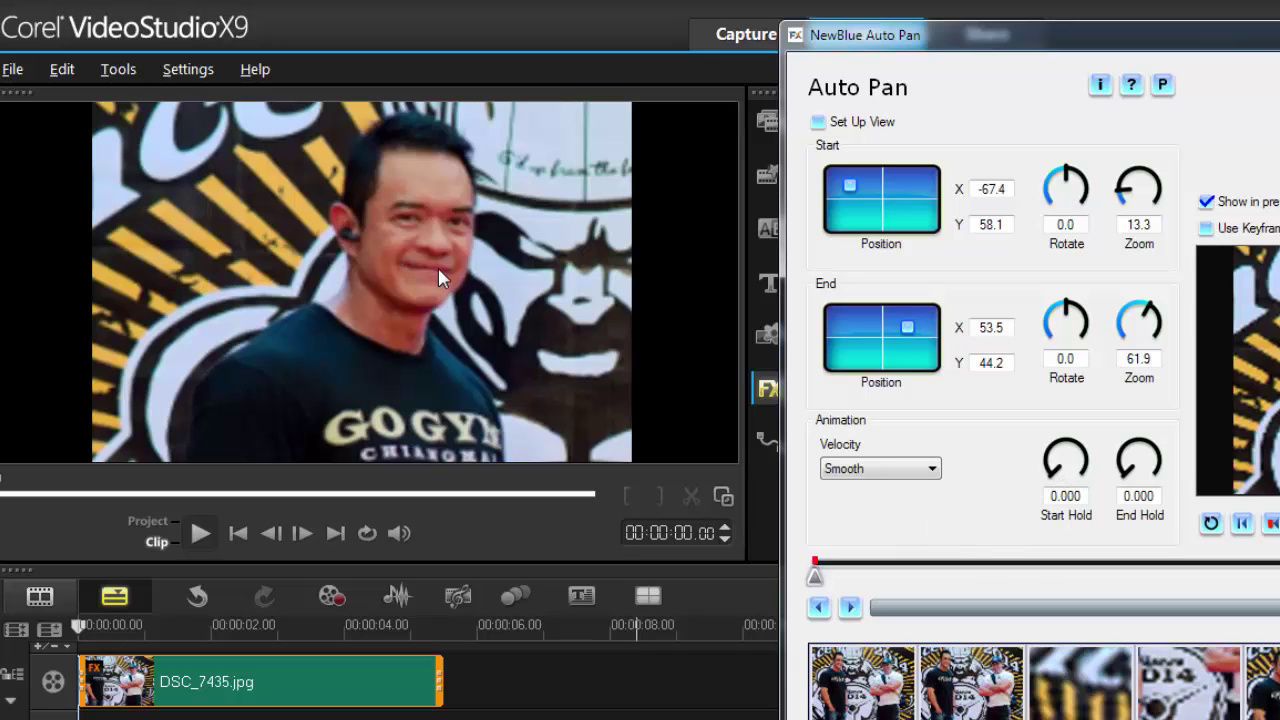
Step: Try a start hold of 1.147 and preview the pan from beginning to end
{"action": "left_click_drag", "start_coordinate": [1052, 482], "coordinate": [1047, 475]}
{"action": "left_click", "coordinate": [1279, 523]}
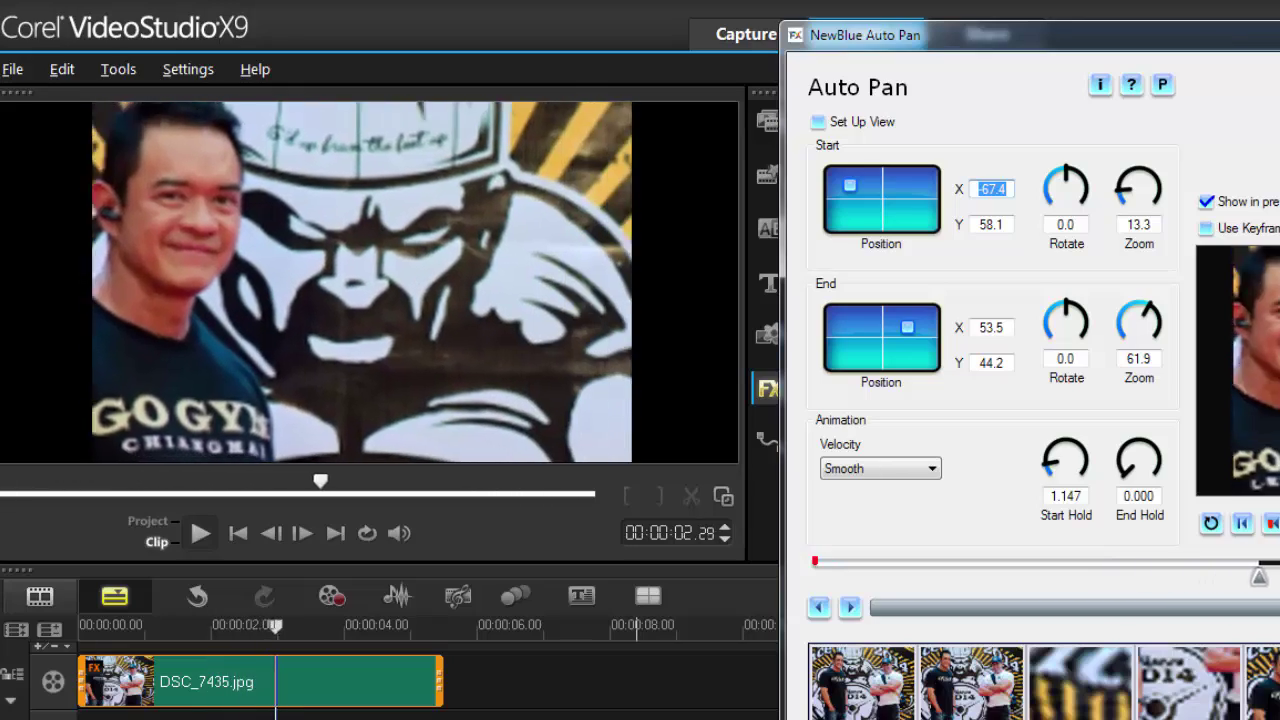
{"action": "left_click_drag", "start_coordinate": [1279, 582], "coordinate": [804, 589]}
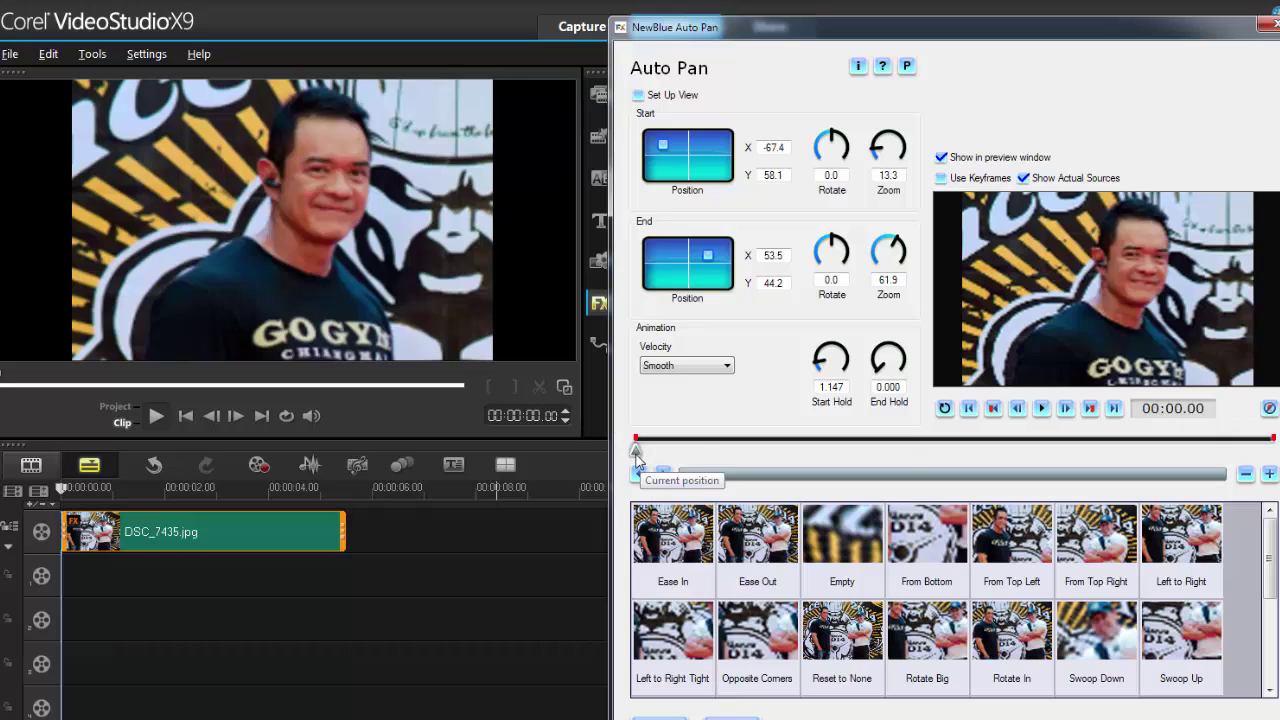
{"action": "left_click_drag", "start_coordinate": [636, 454], "coordinate": [1275, 454]}
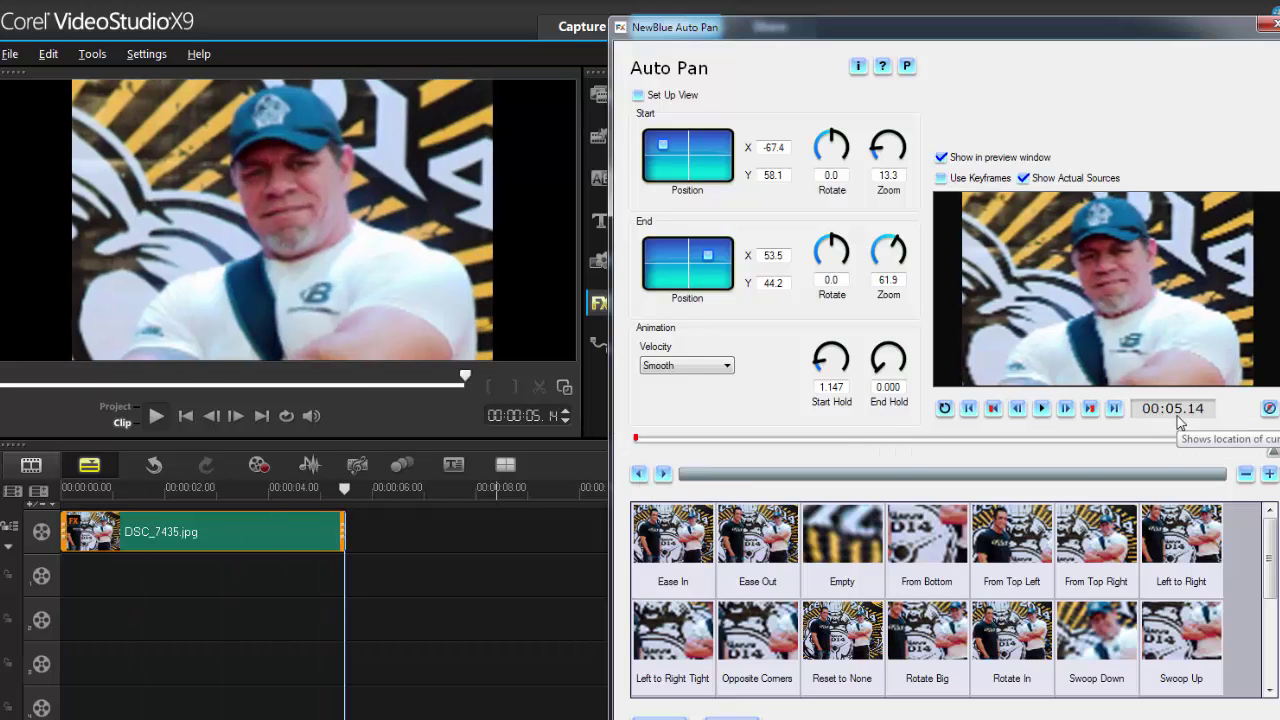
{"action": "left_click_drag", "start_coordinate": [1272, 450], "coordinate": [636, 452]}
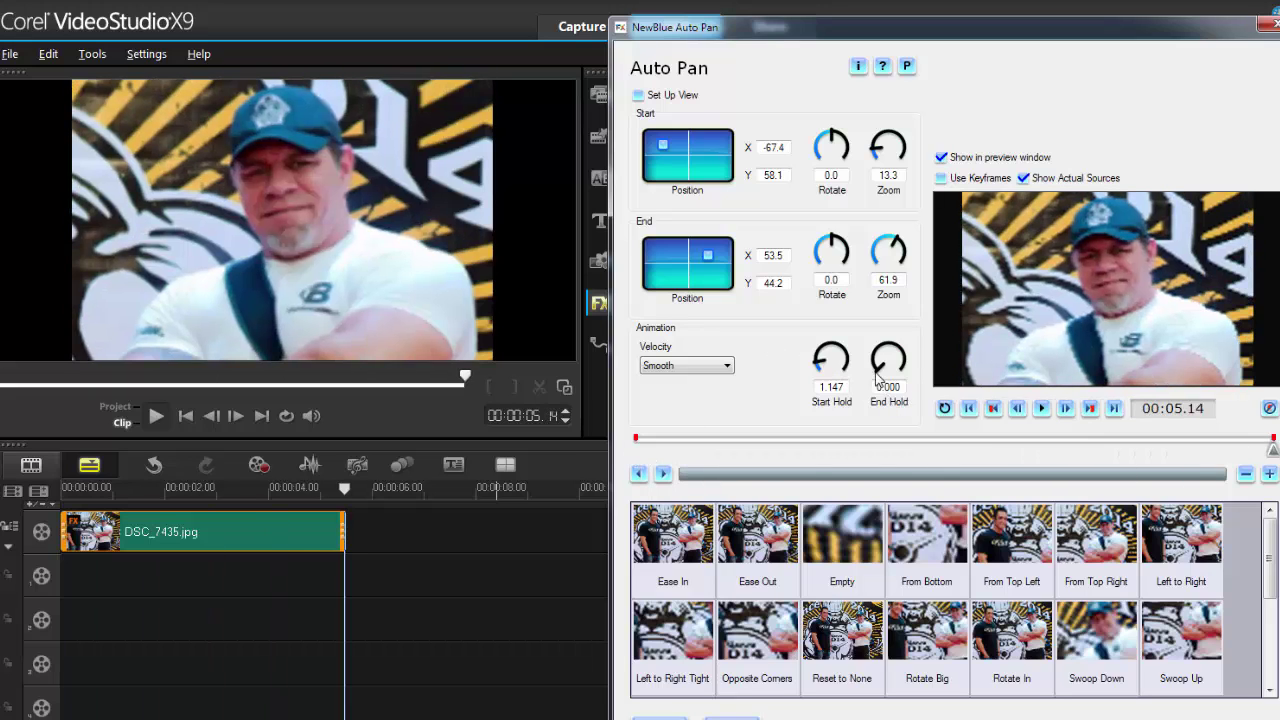
Step: Try an end hold of 0.984 and play back the pan
{"action": "left_click_drag", "start_coordinate": [876, 372], "coordinate": [875, 370]}
{"action": "left_click_drag", "start_coordinate": [1273, 450], "coordinate": [961, 450]}
{"action": "left_click", "coordinate": [1041, 408]}
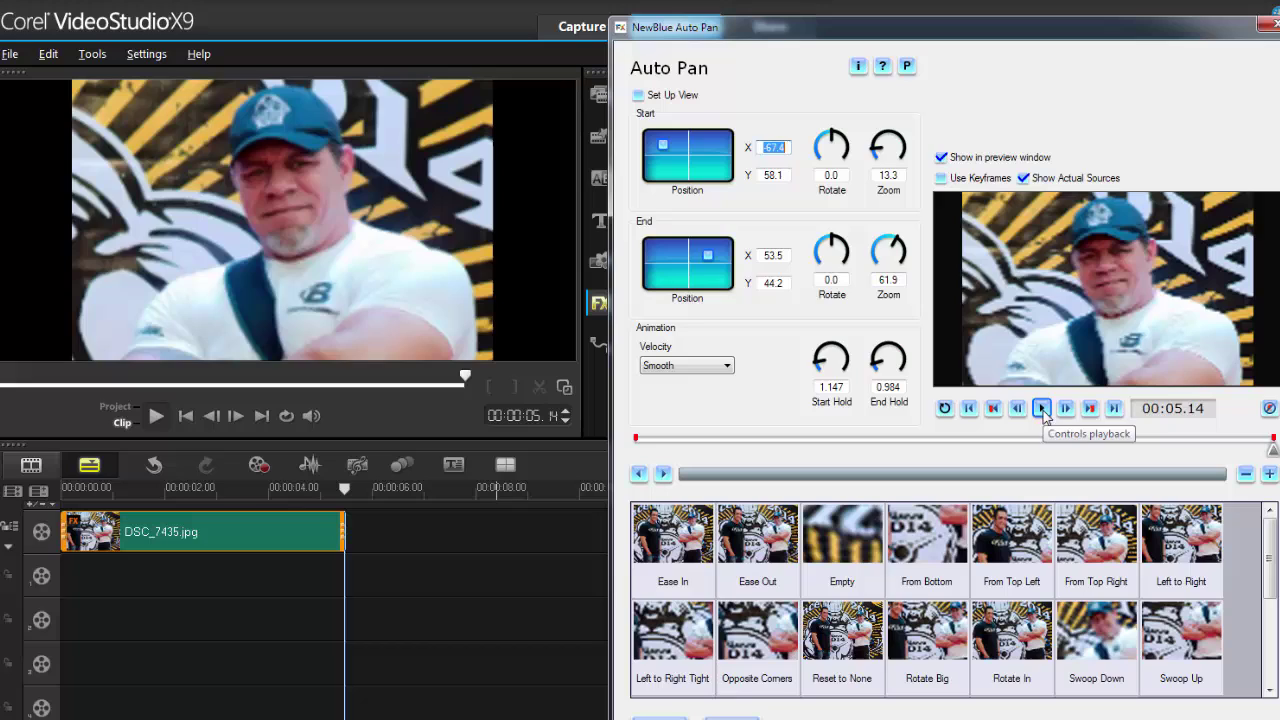
Step: Reset both the start hold and the end hold to 0.000 and return to the beginning of the clip
{"action": "left_click", "coordinate": [823, 371]}
{"action": "left_click", "coordinate": [881, 371]}
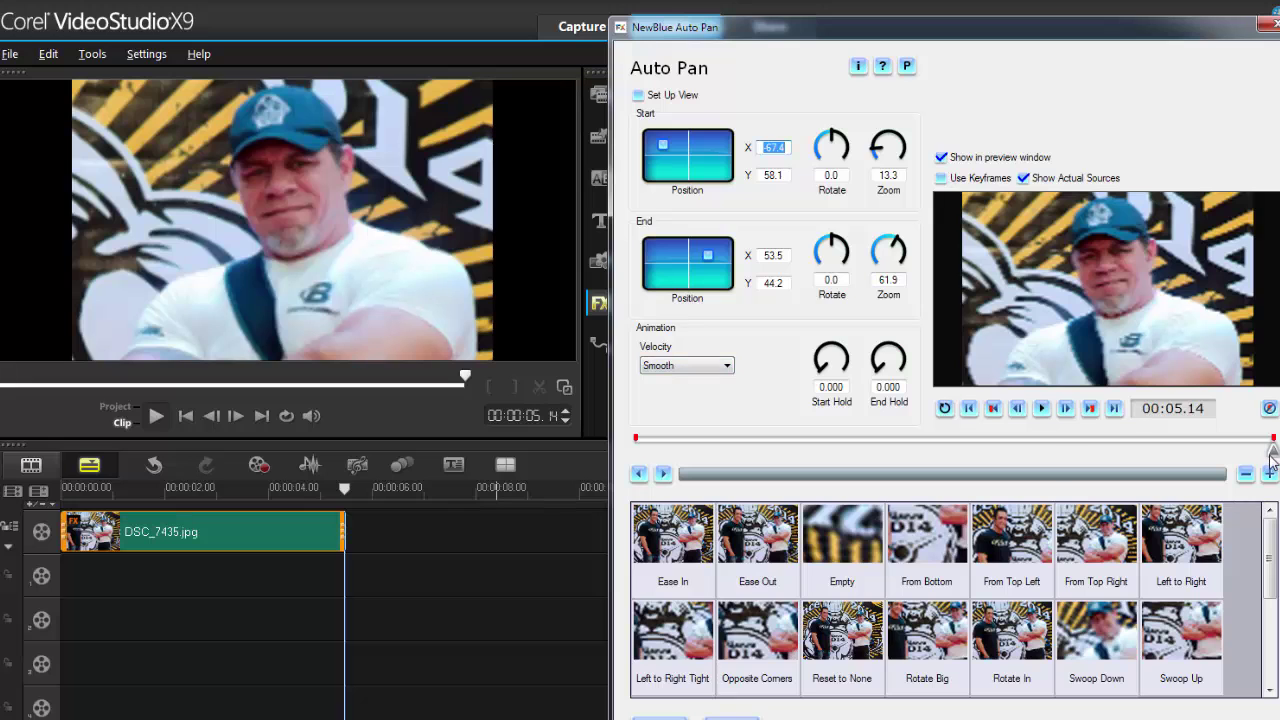
{"action": "left_click_drag", "start_coordinate": [1272, 456], "coordinate": [651, 505]}
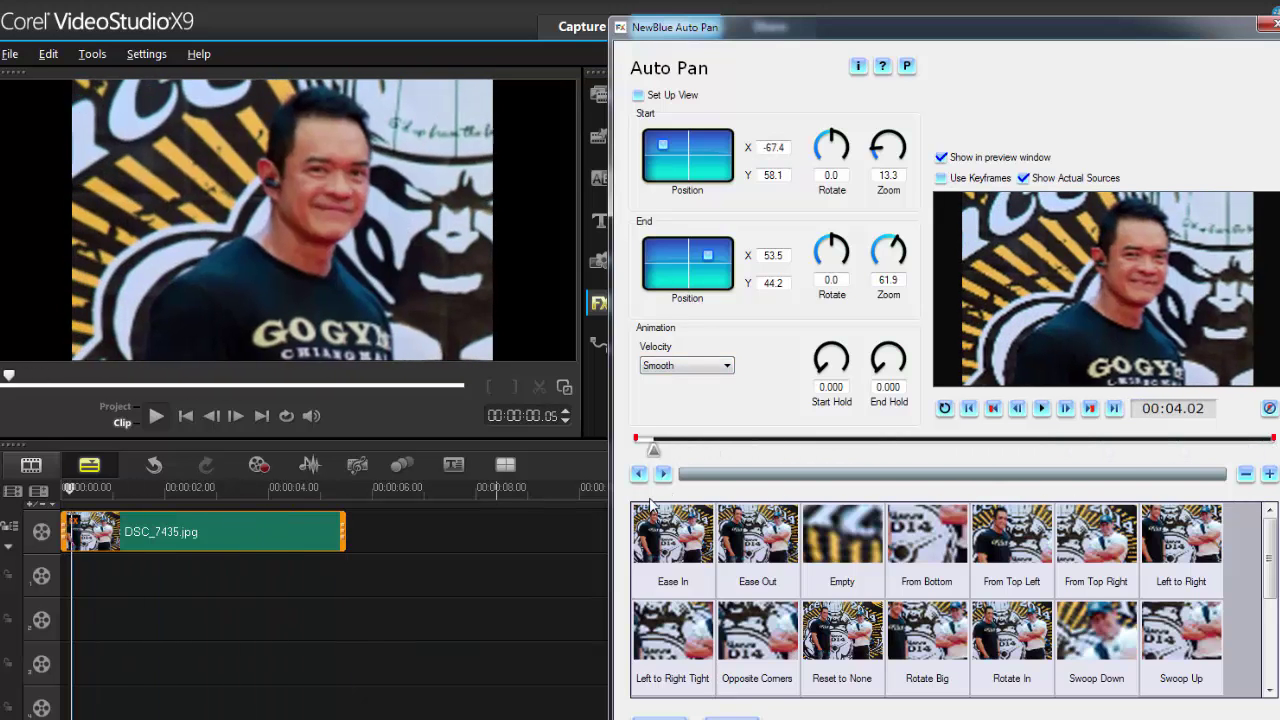
Step: Try the Ease In velocity, and set the animation velocity to Ease Out
{"action": "left_click", "coordinate": [727, 366]}
{"action": "left_click", "coordinate": [689, 381]}
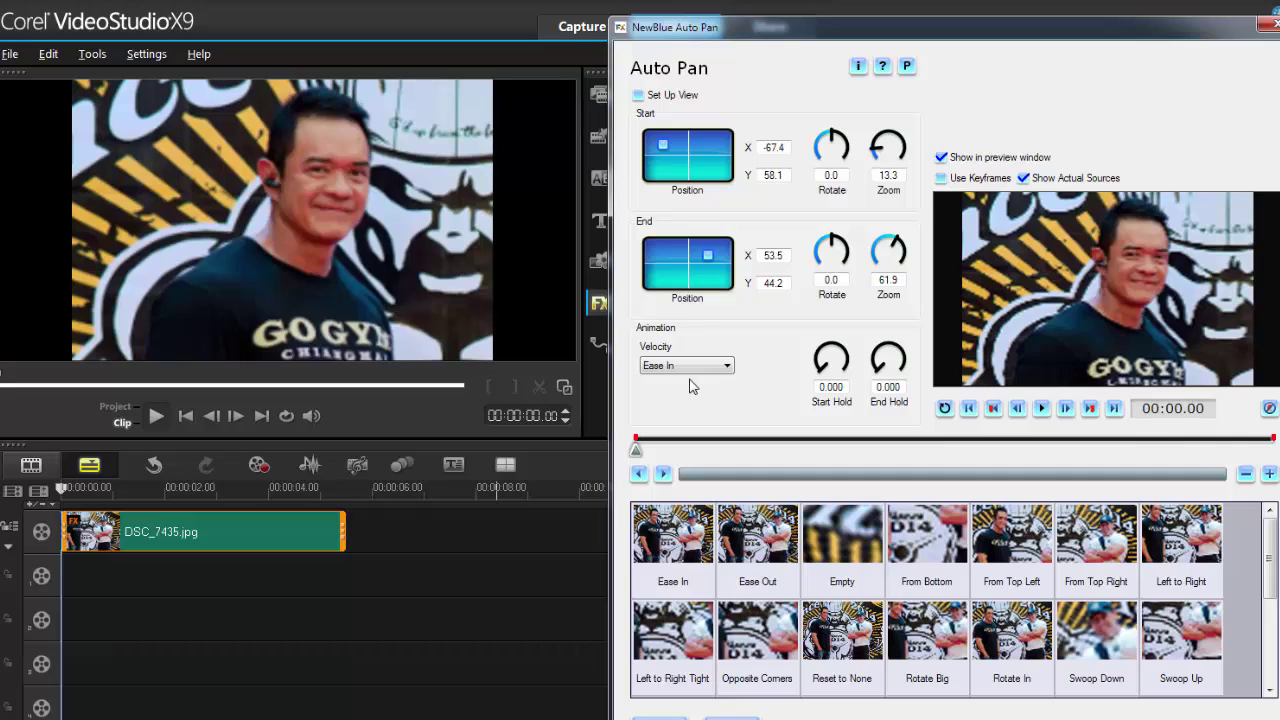
{"action": "left_click", "coordinate": [692, 366]}
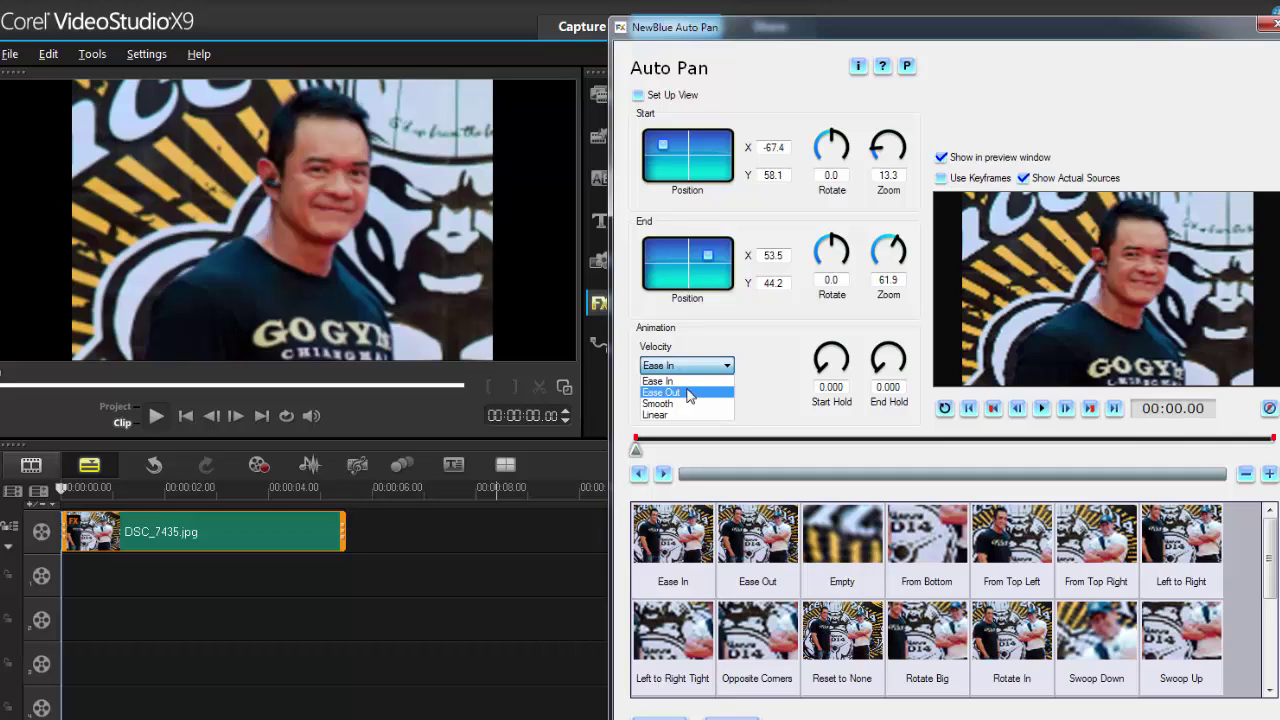
{"action": "left_click", "coordinate": [688, 392]}
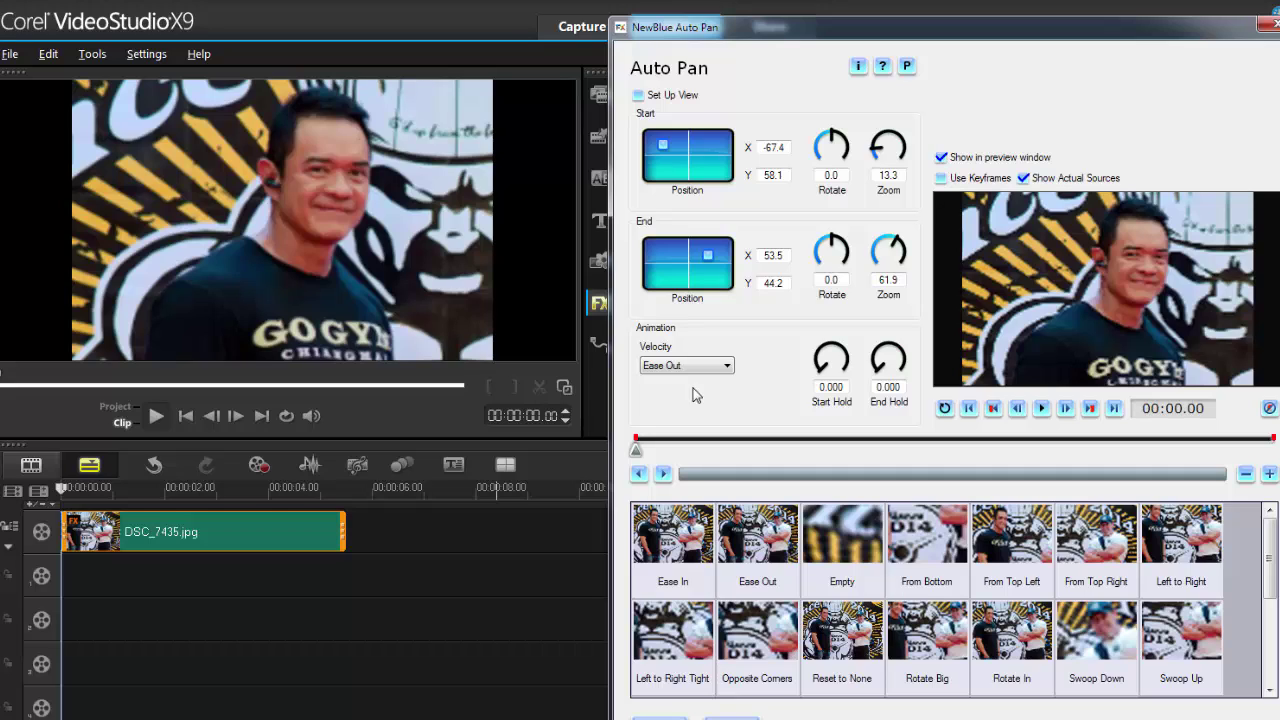
{"action": "left_click", "coordinate": [725, 366]}
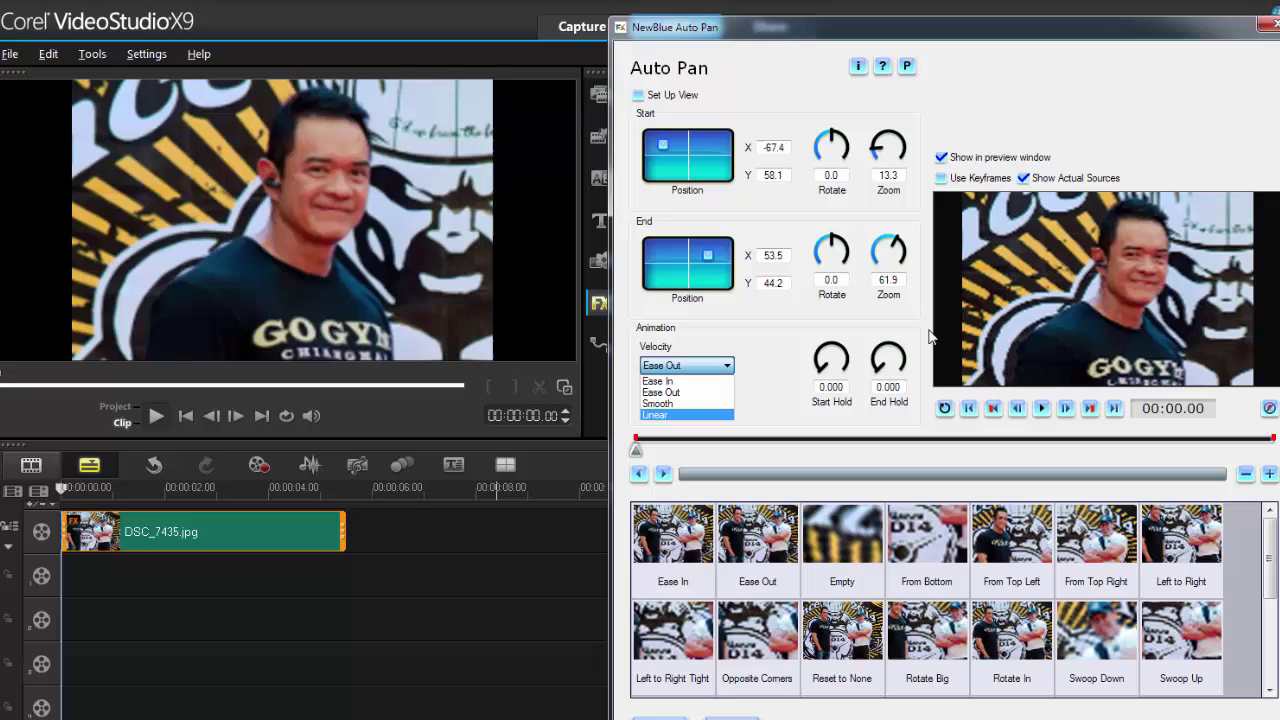
{"action": "left_click", "coordinate": [932, 44]}
{"action": "left_click_drag", "start_coordinate": [836, 34], "coordinate": [808, 37]}
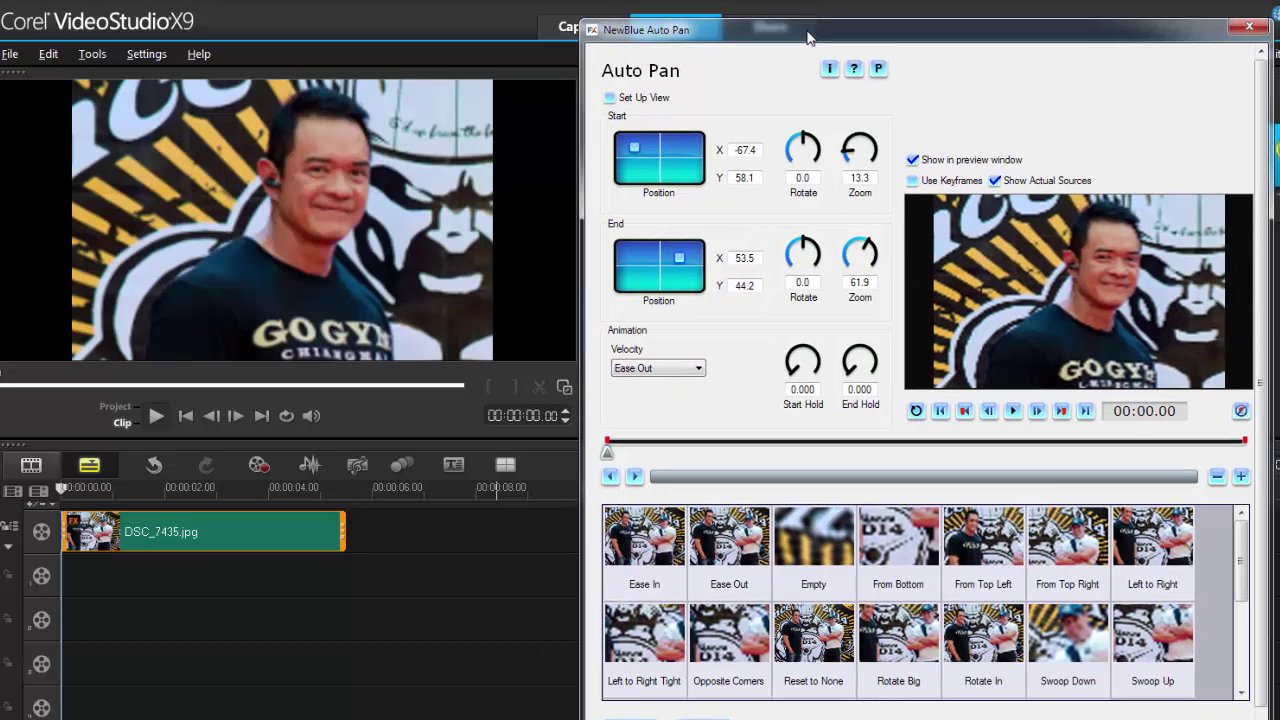